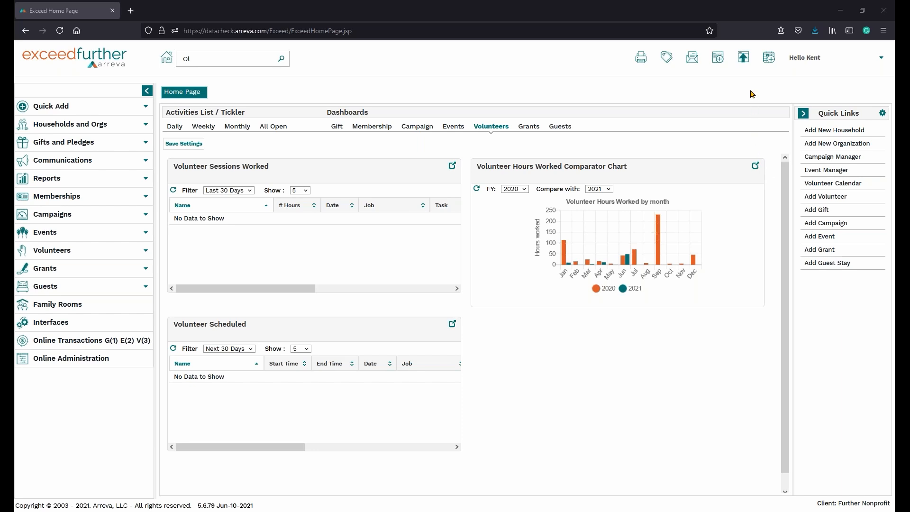
Open the Relationship codes in the administration settings.
click(802, 58)
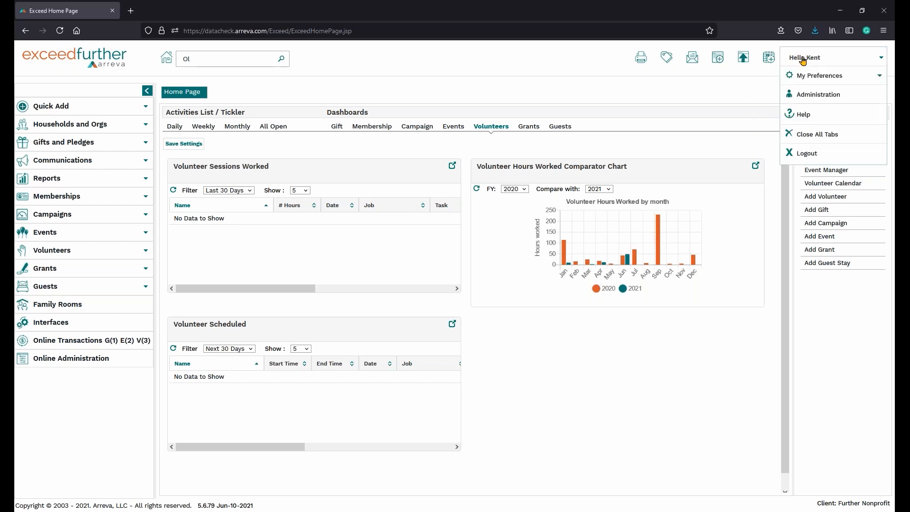
click(806, 97)
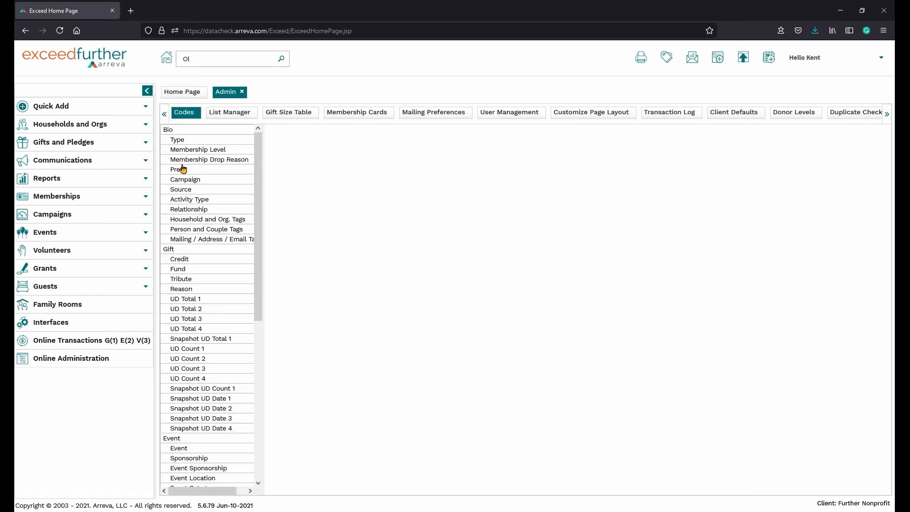
click(182, 210)
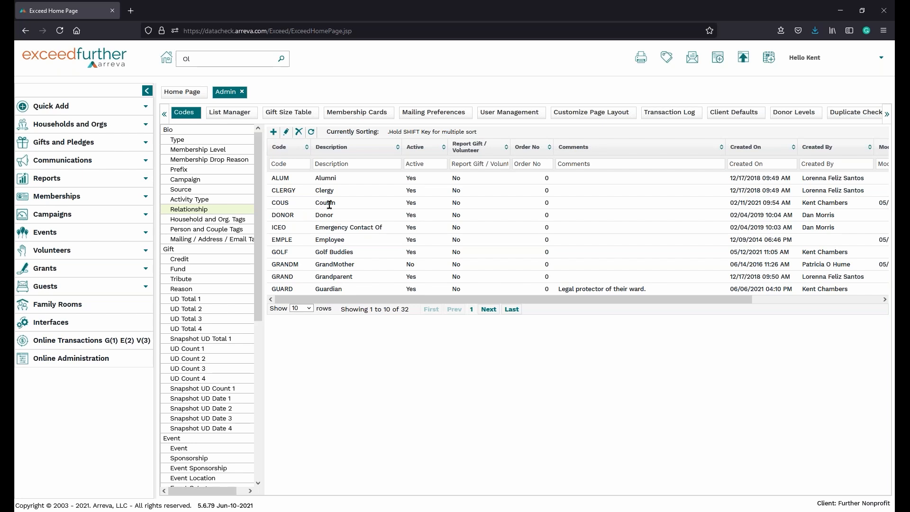
Draft an active relationship code SAME with description Same Person and order number 1, discard it, and close the administration page.
click(273, 132)
click(376, 237)
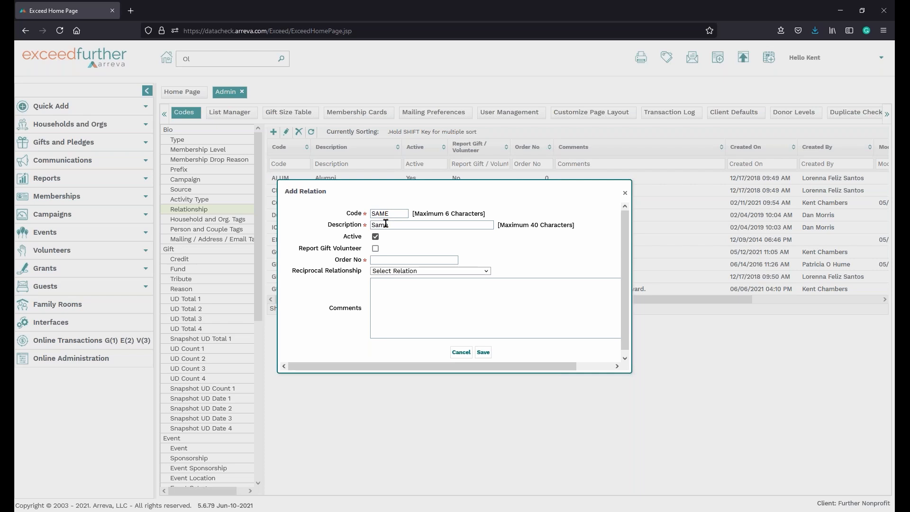
click(385, 223)
text(Same Person)
text(1)
click(487, 274)
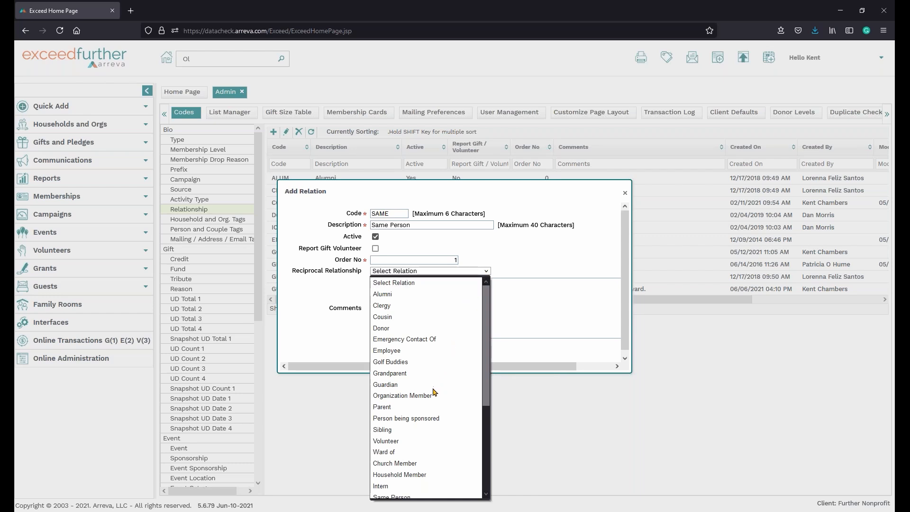
scroll(425, 444, down, 3)
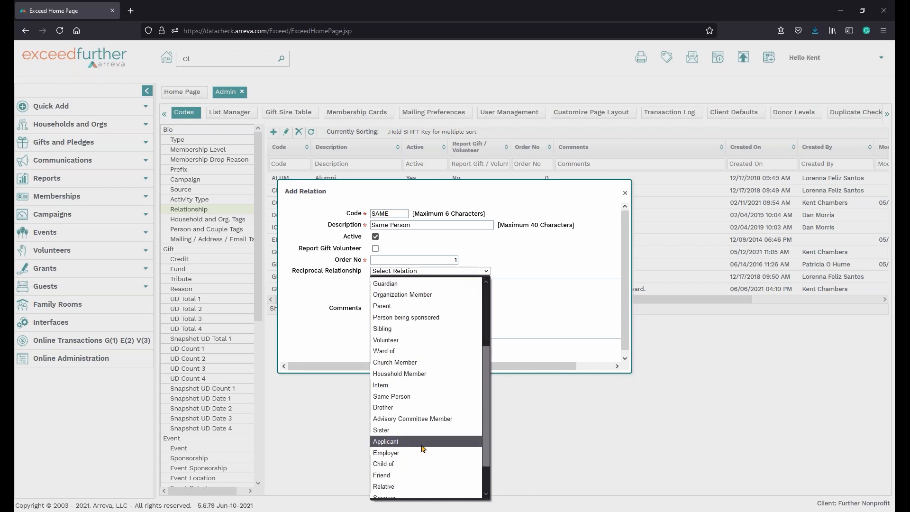
click(540, 301)
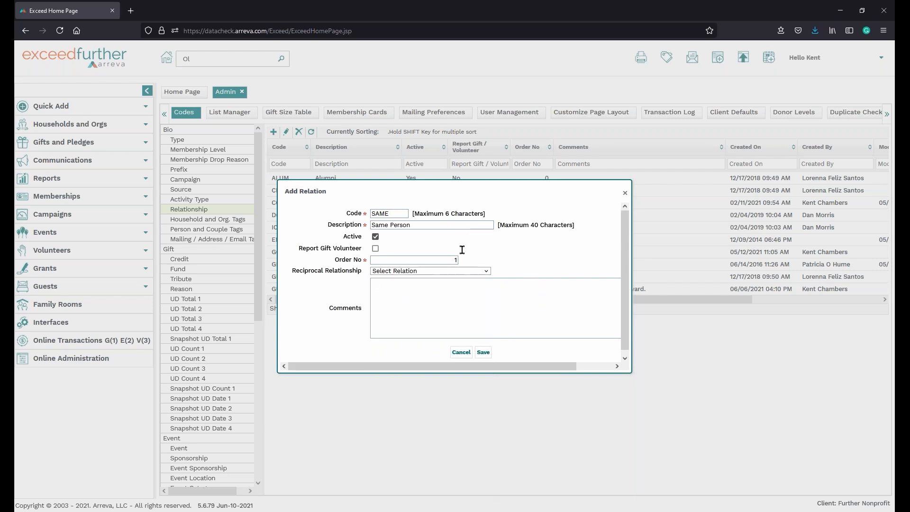
click(460, 352)
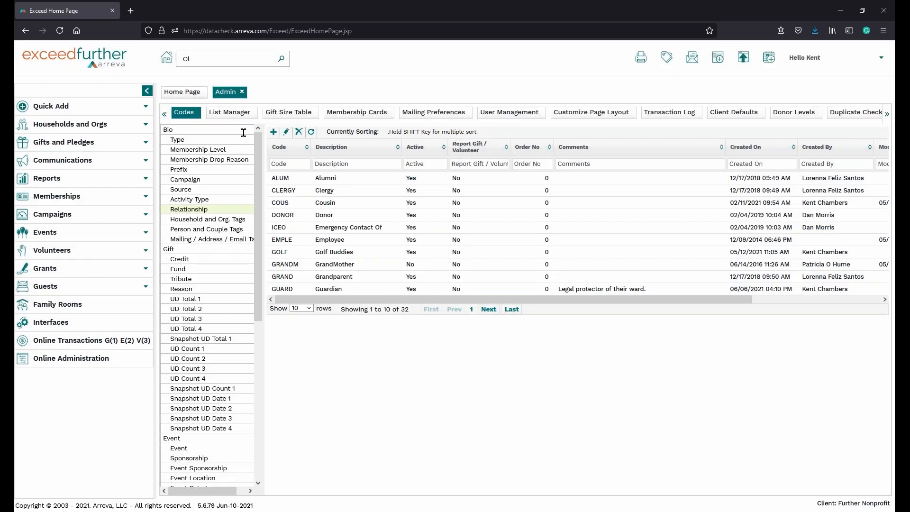
click(242, 92)
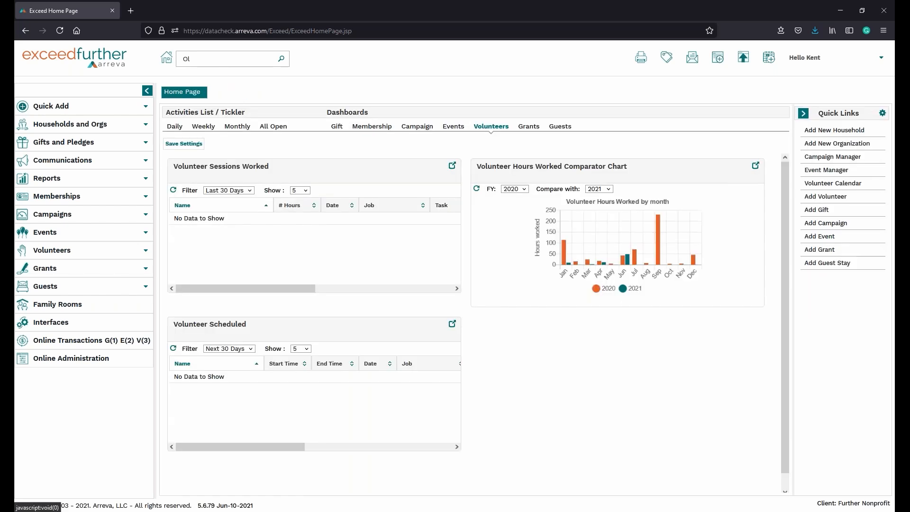
Search for the household by surname, open its record, and collapse the side navigation.
drag(209, 57, 148, 53)
text(Douglas)
key(Return)
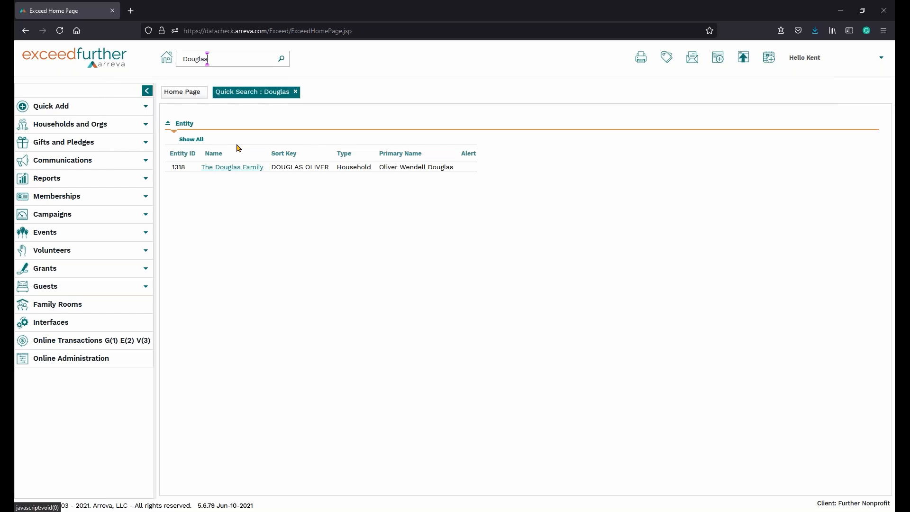
click(237, 172)
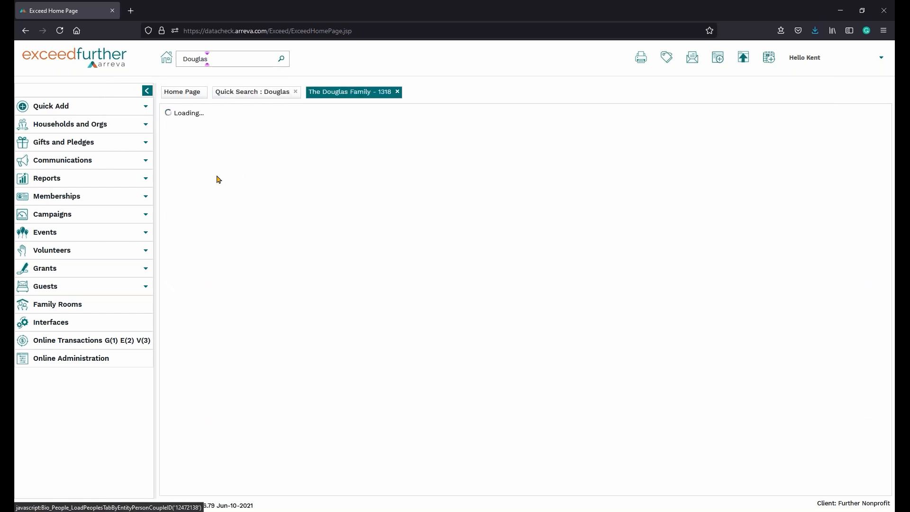
click(147, 92)
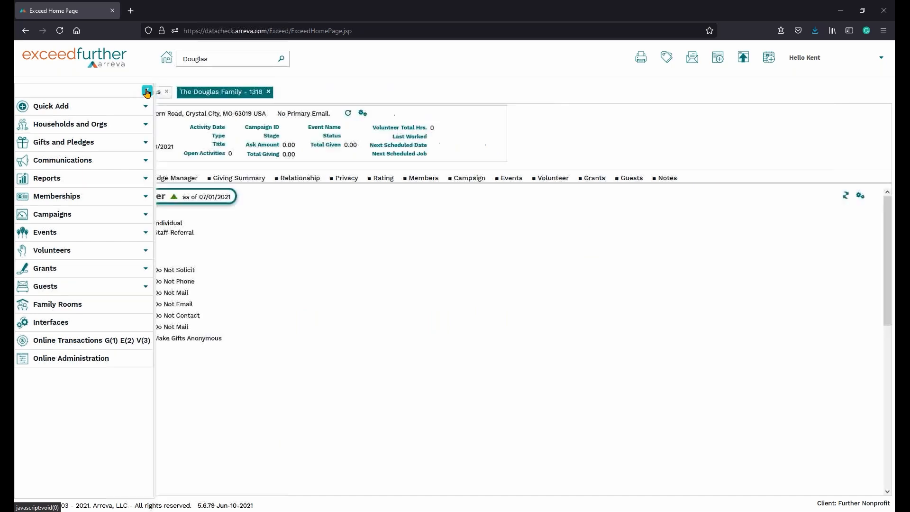
click(147, 92)
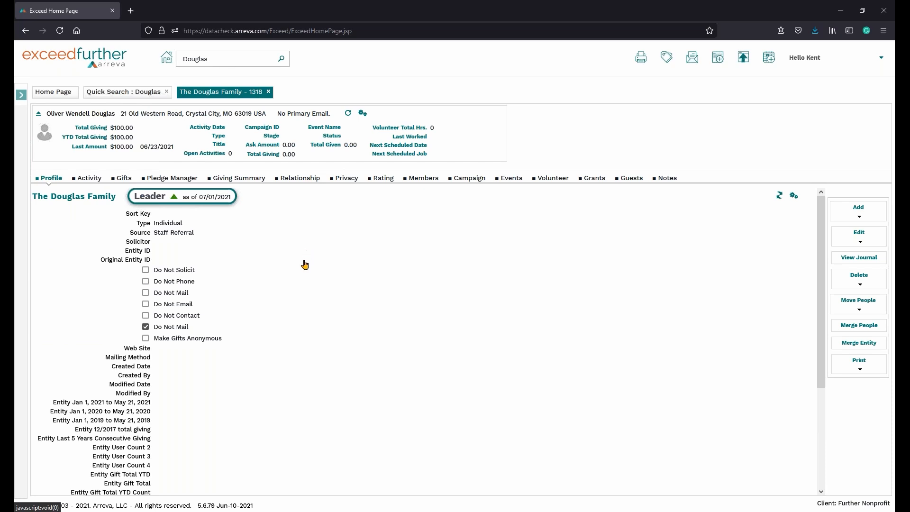
View the household's relationships, check those of the linked Midwest Farmers of America record, and return to the household.
click(295, 180)
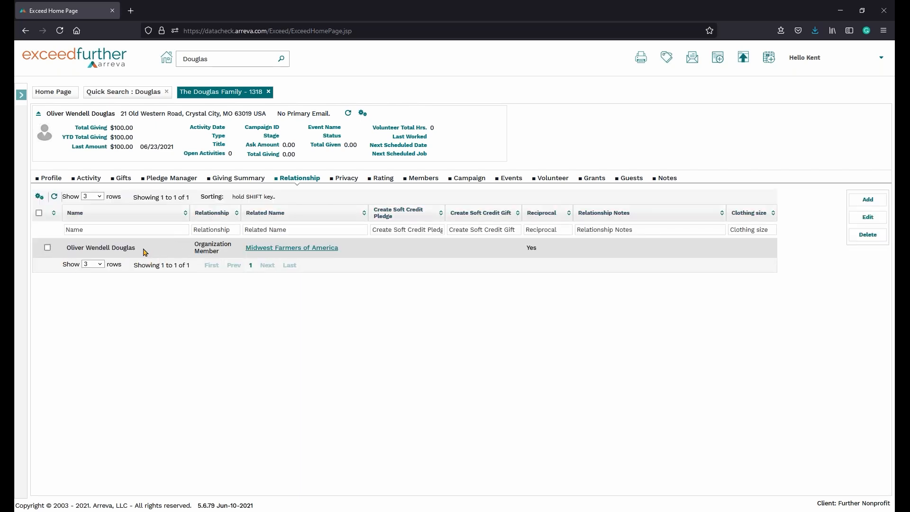
click(273, 252)
click(273, 251)
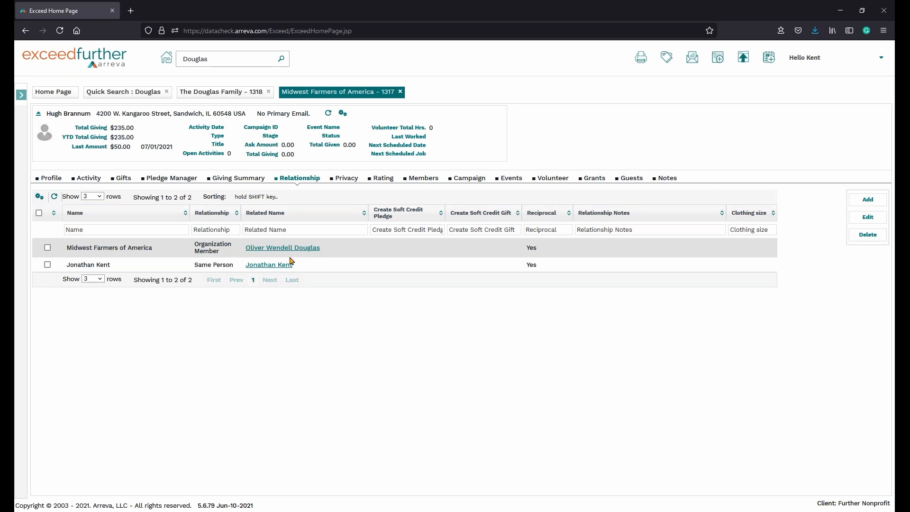
click(228, 94)
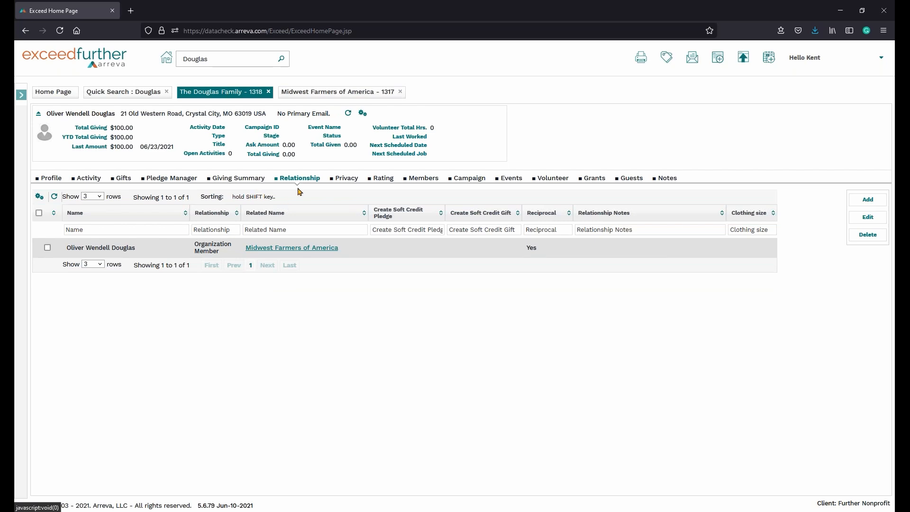
Start a new relationship for the household's primary member with the relation Same Person.
click(869, 200)
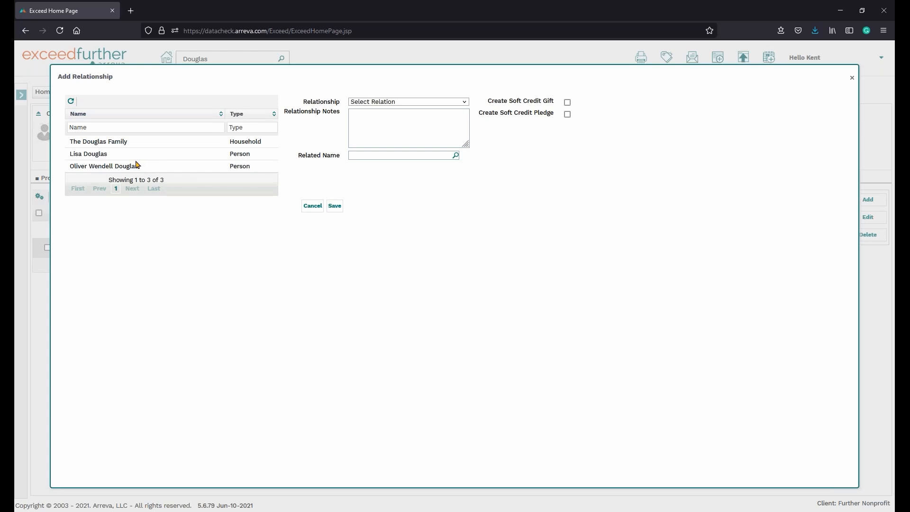
click(139, 169)
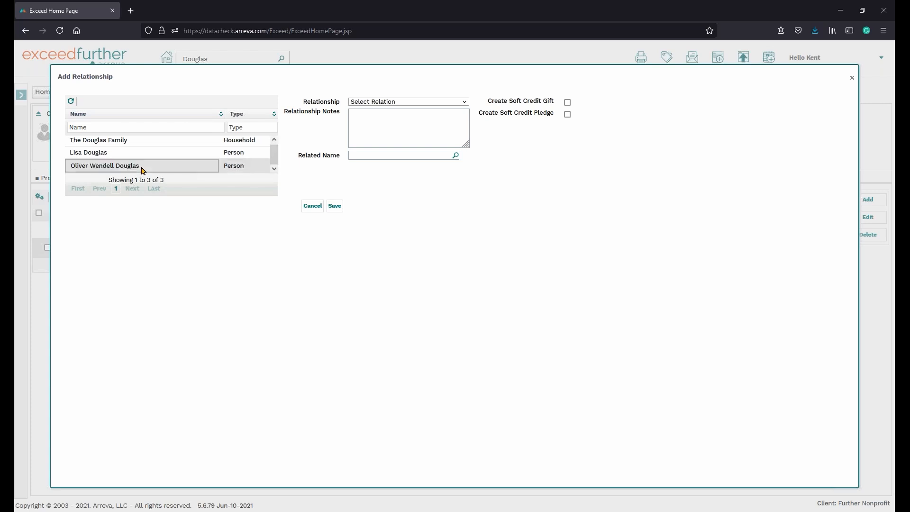
click(463, 103)
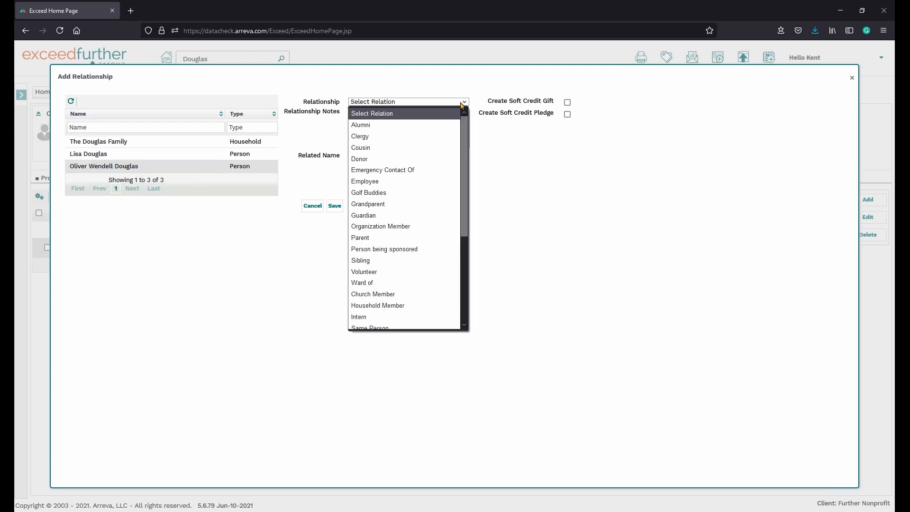
key(e)
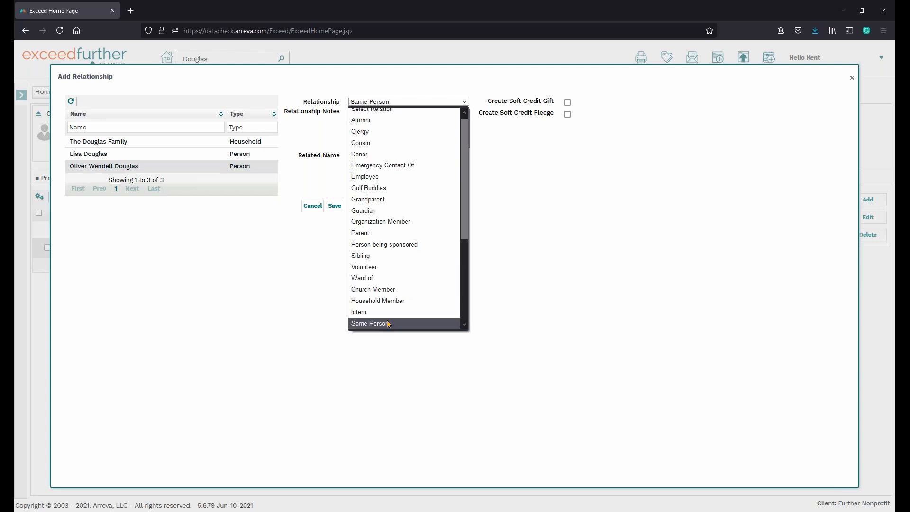
click(388, 324)
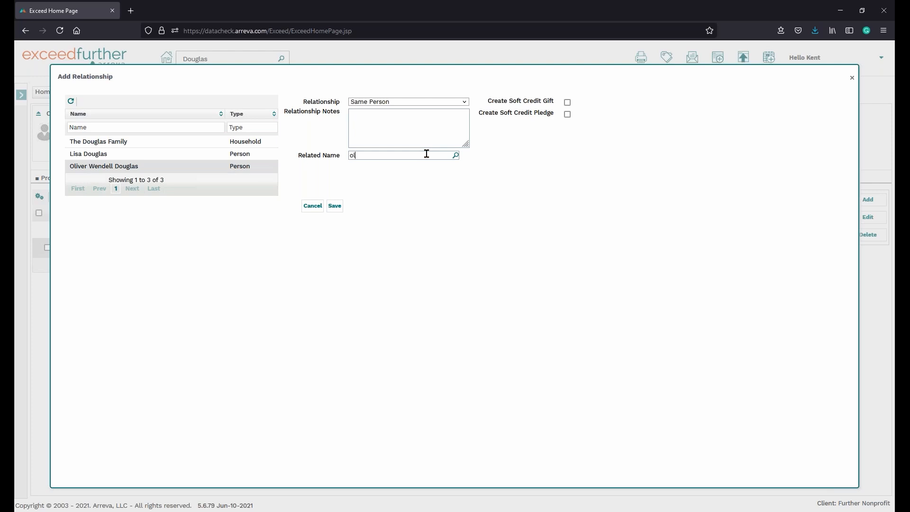
Set the related name to the same person's record under Midwest Farmers of America and save the relationship.
text(ver)
key(Return)
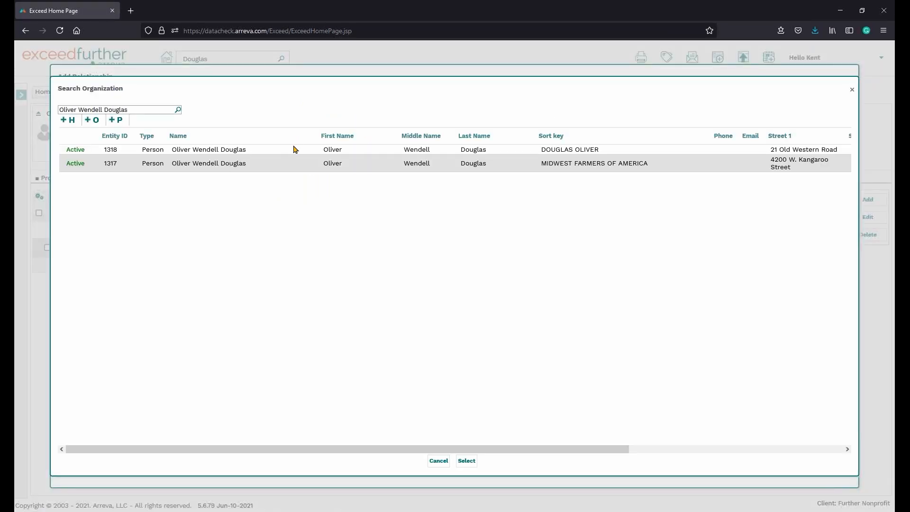
click(467, 462)
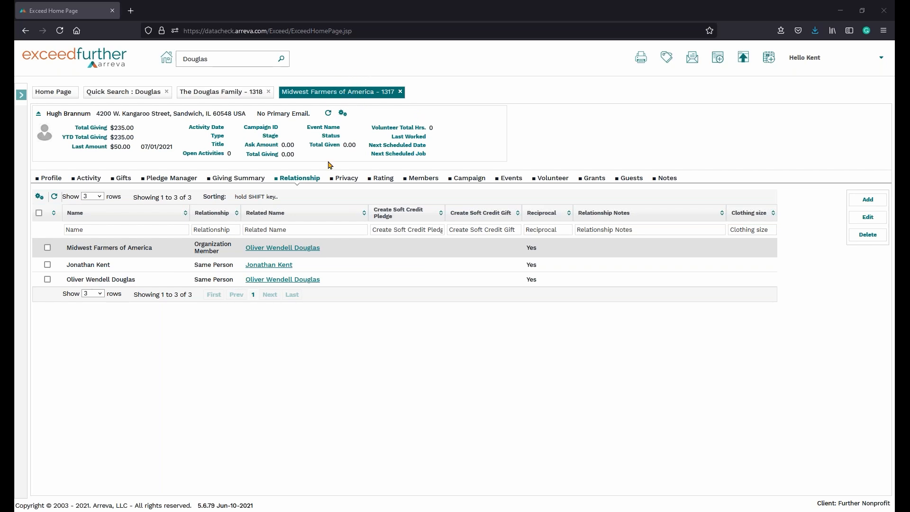
Start a new gift on the household's record with the primary member as donor and an amount of 50.00.
click(285, 281)
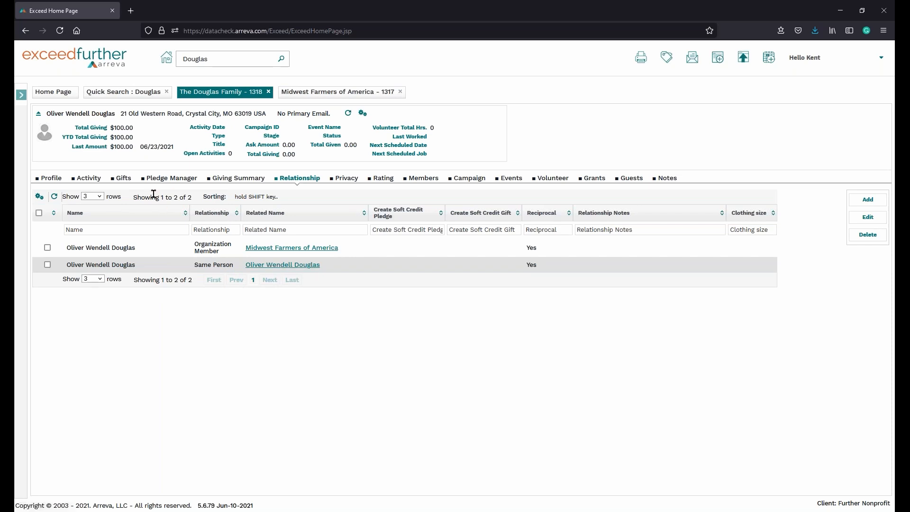
click(125, 180)
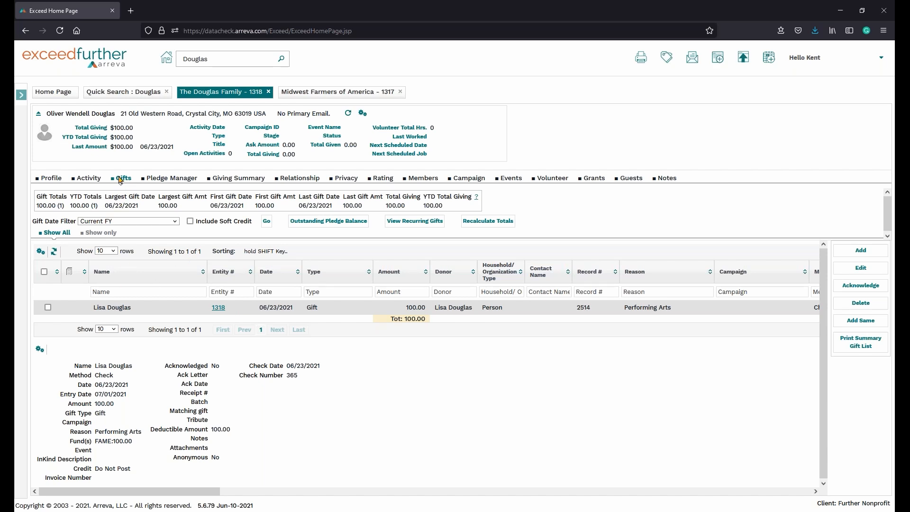
click(861, 250)
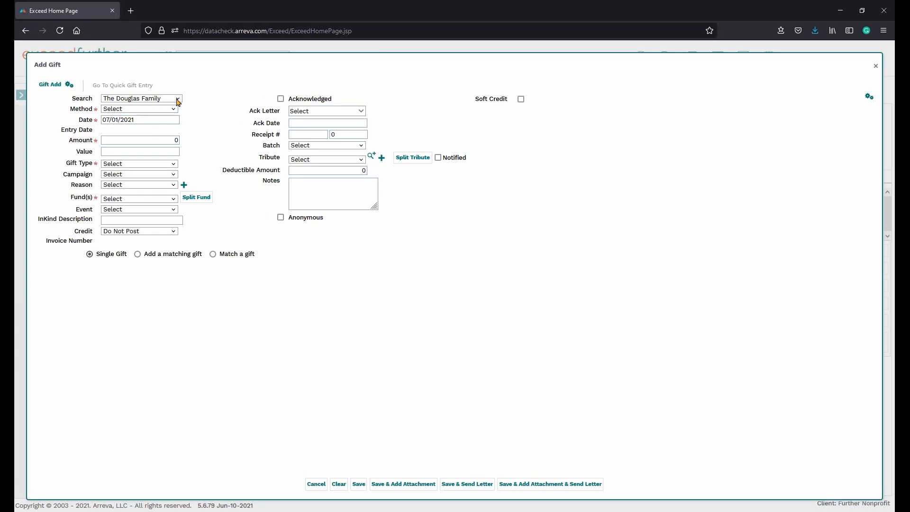
click(178, 99)
click(137, 134)
click(170, 139)
Set the gift type to Gift and the payment method to Cash Donation/ Money Order.
click(170, 166)
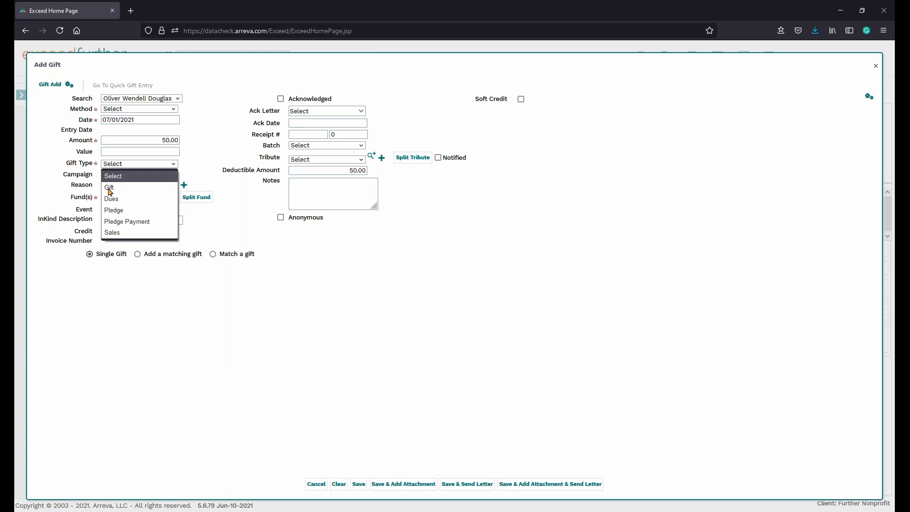
click(110, 189)
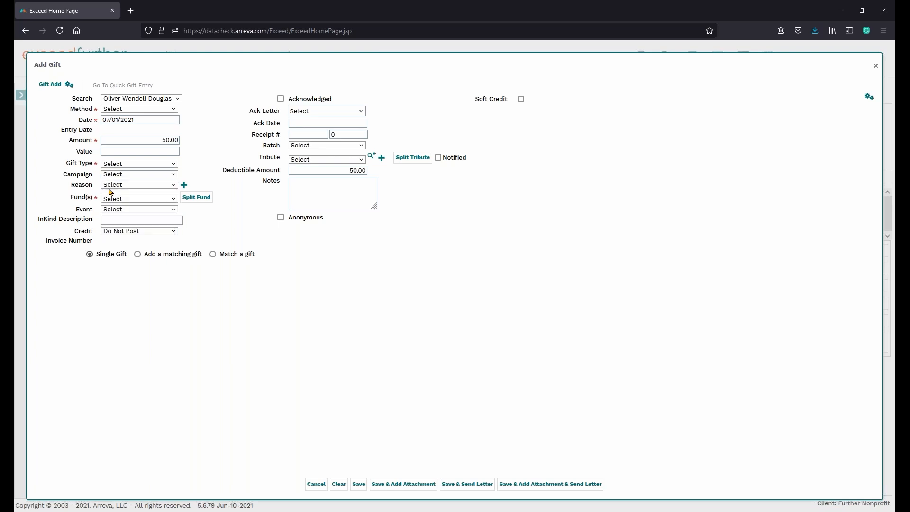
click(172, 165)
click(134, 189)
click(165, 109)
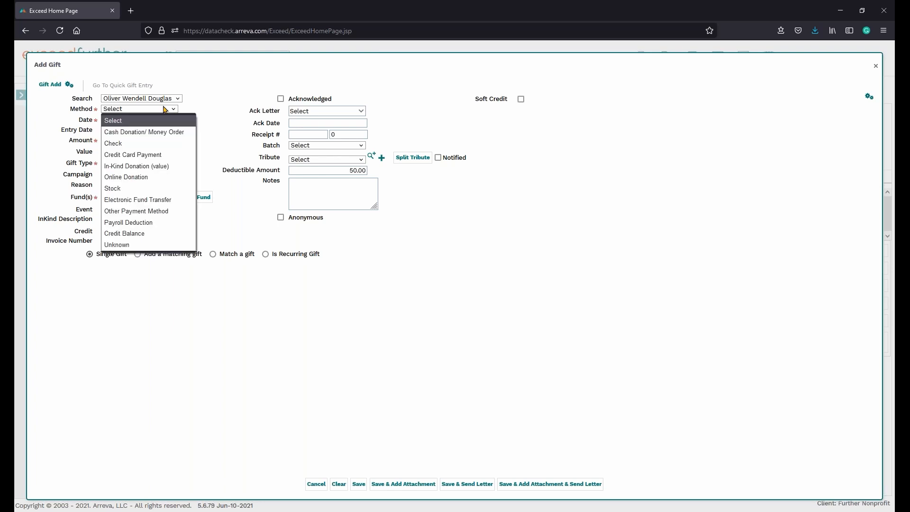
click(129, 134)
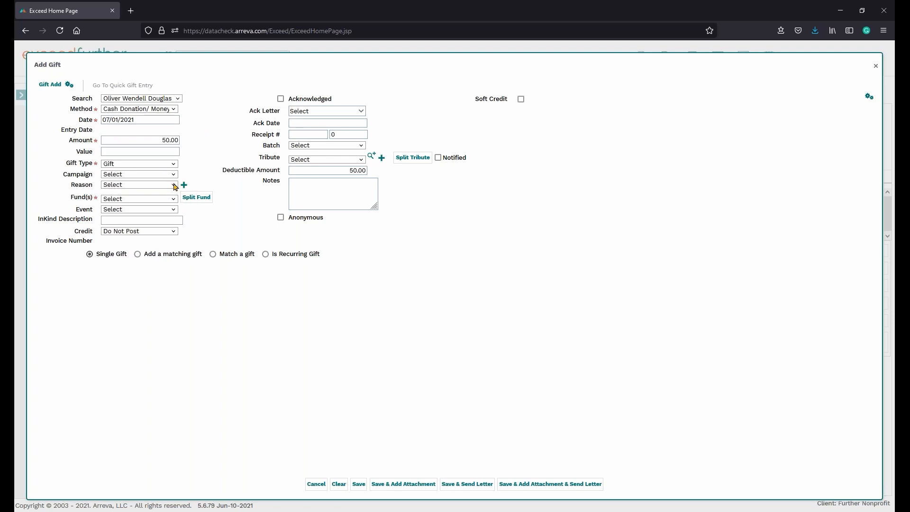
Set the gift's reason to PERFM - Performing Arts and its fund to Performing Arts Fund, and save the gift.
click(174, 184)
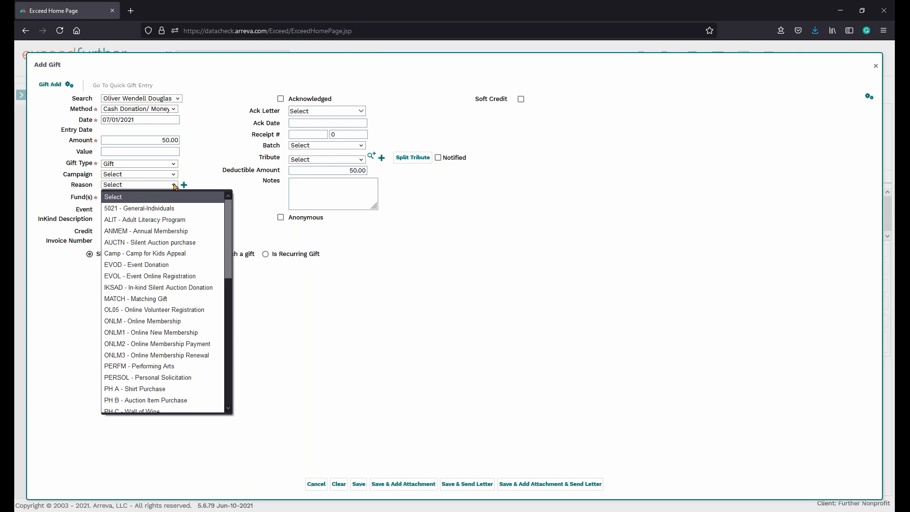
key(p)
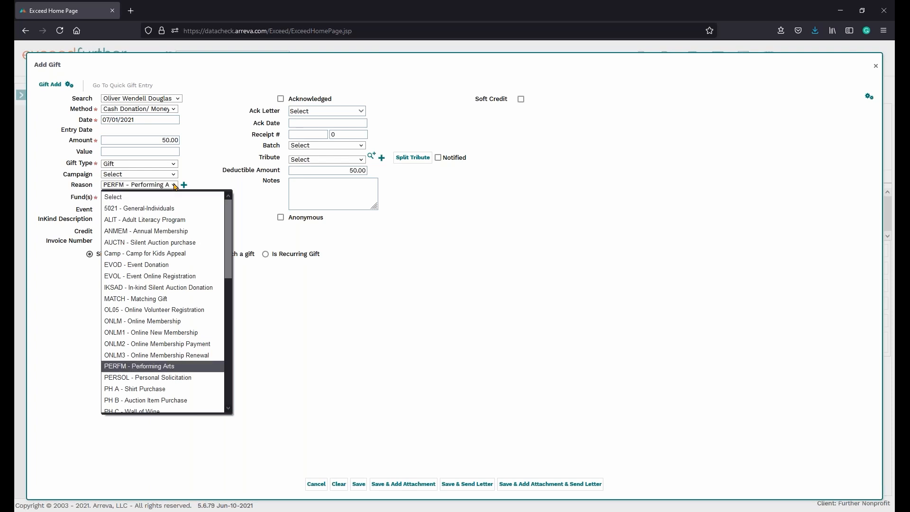
key(Return)
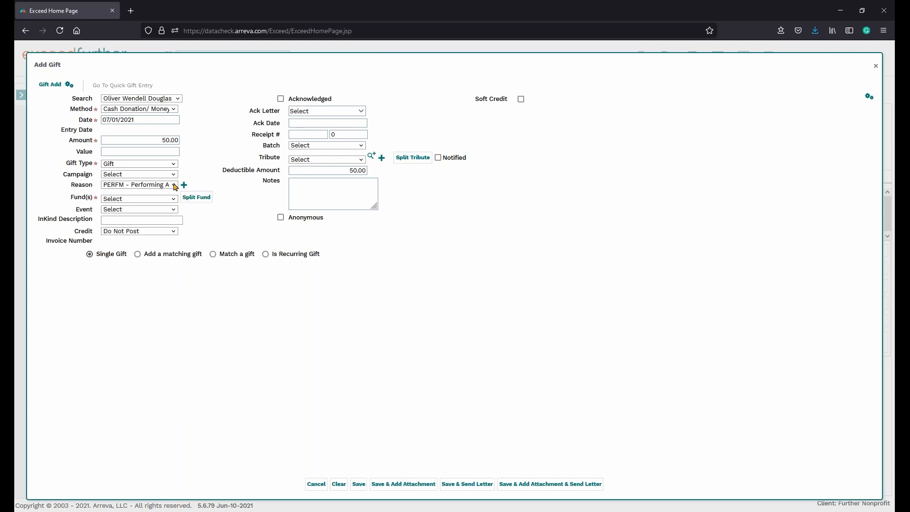
click(169, 200)
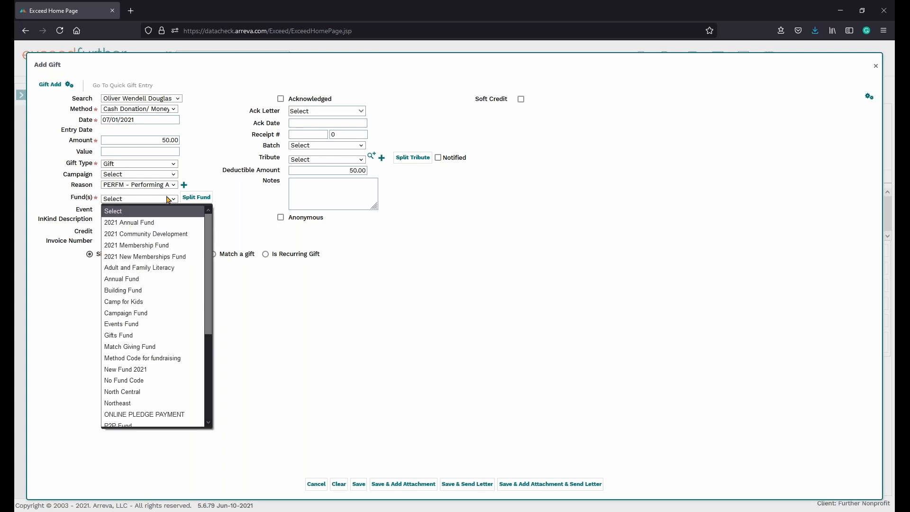
key(p)
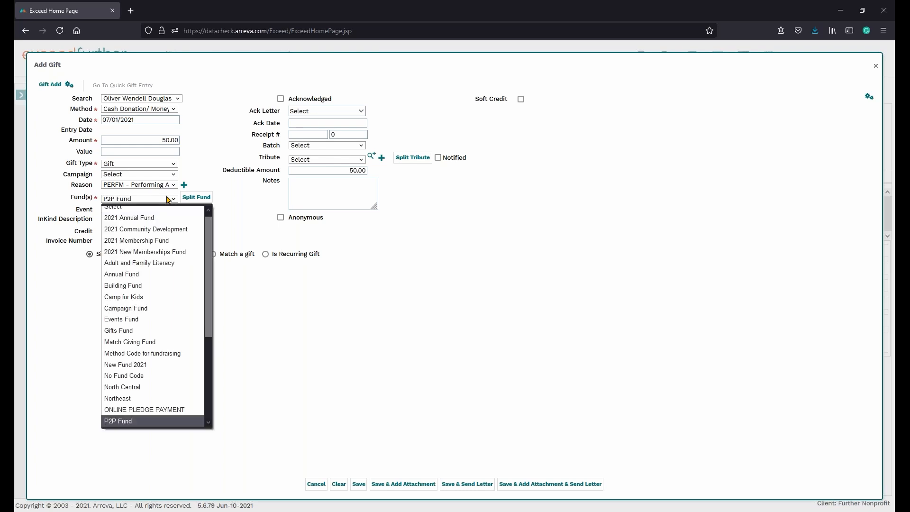
key(p)
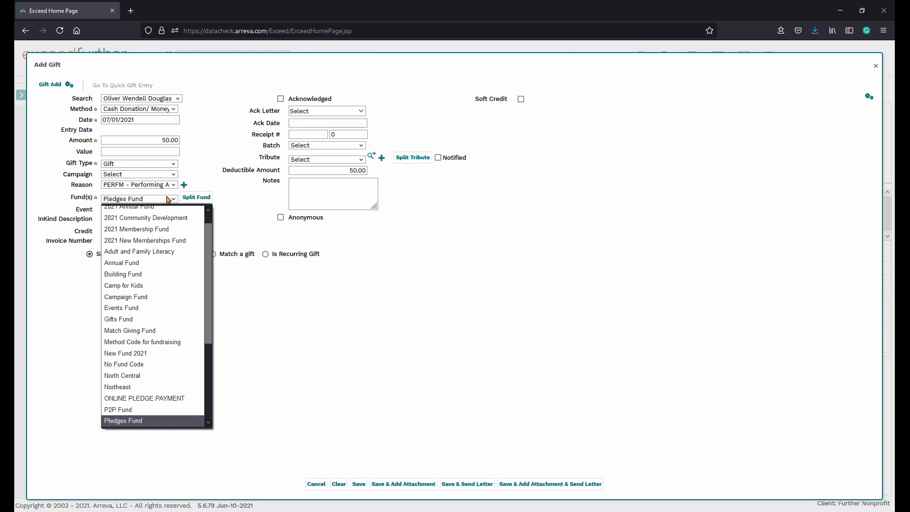
key(p)
key(Return)
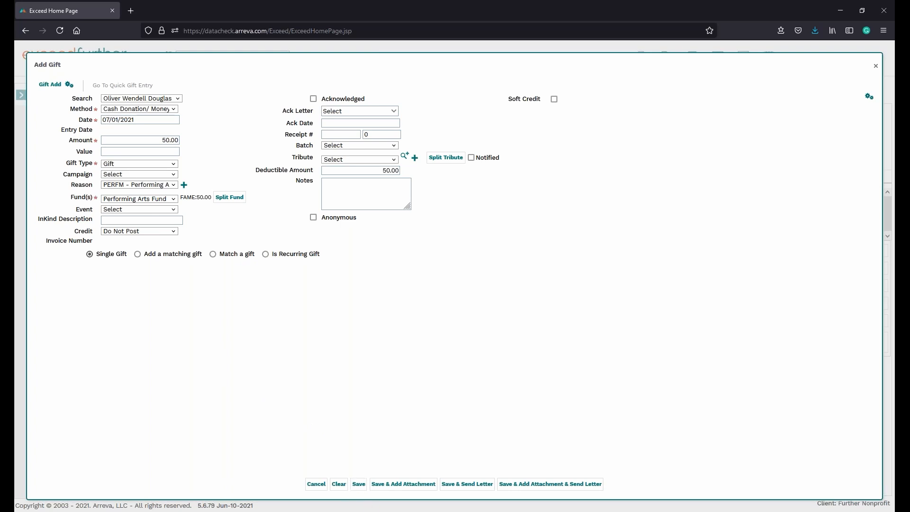
click(359, 485)
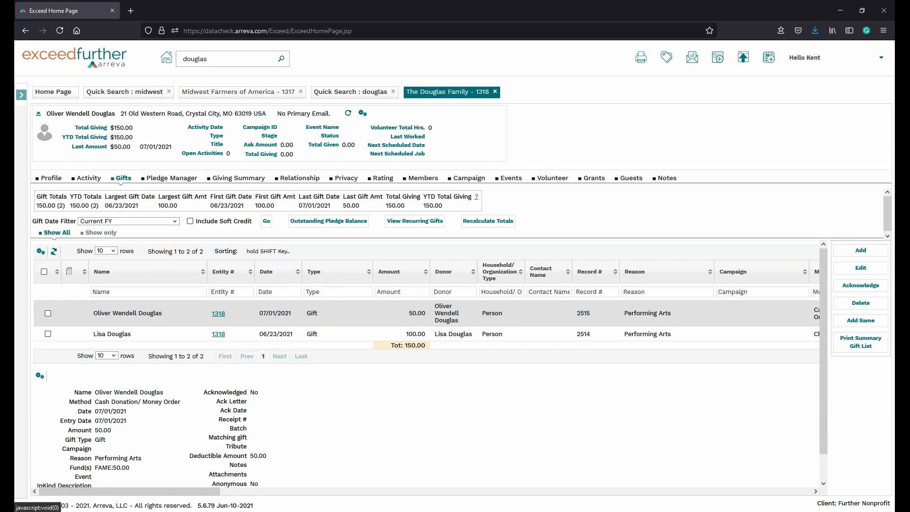
Review the gift list on the Midwest Farmers of America record.
click(238, 91)
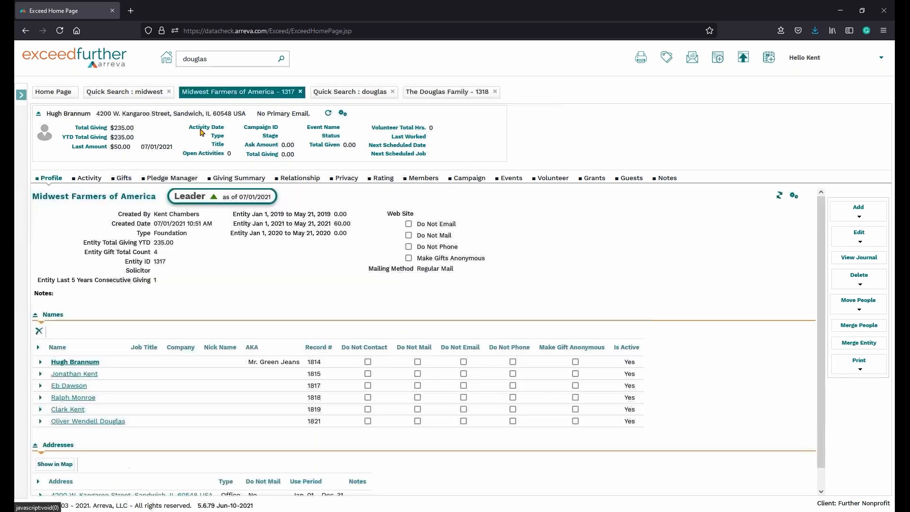
click(123, 180)
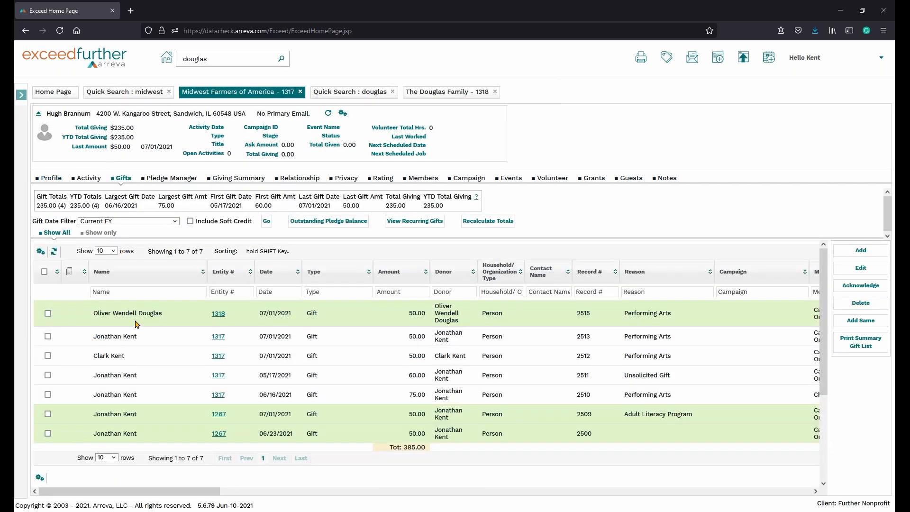